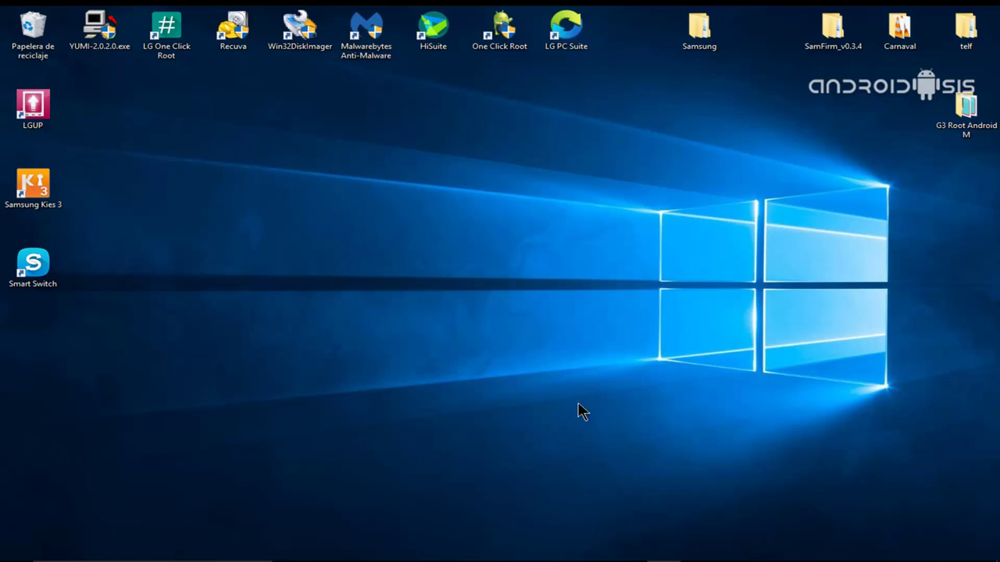
- View the MEGA download page for SamFirm_v0.3.4.rar in Chrome and minimize the browser
mouse_move(539, 561)
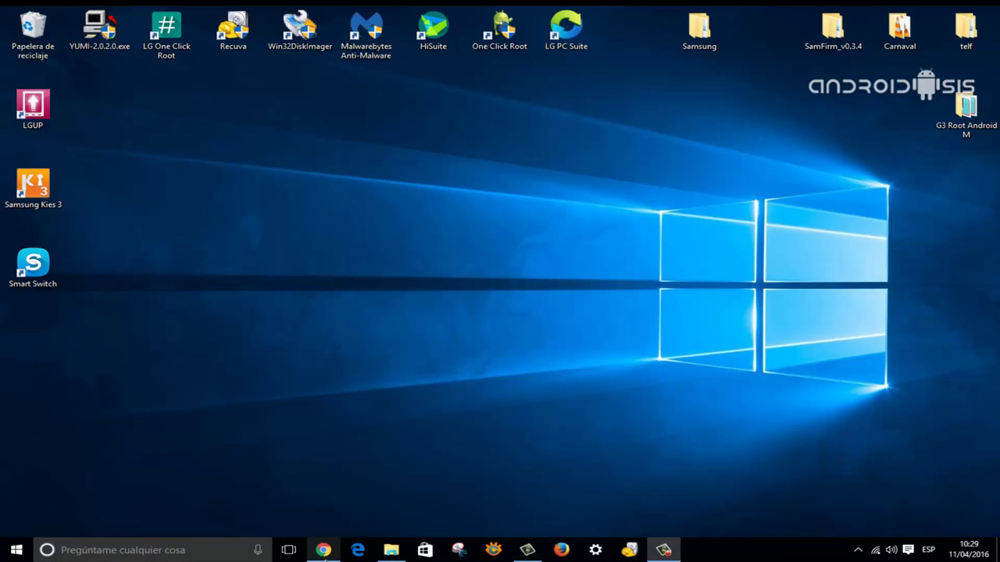
click(324, 552)
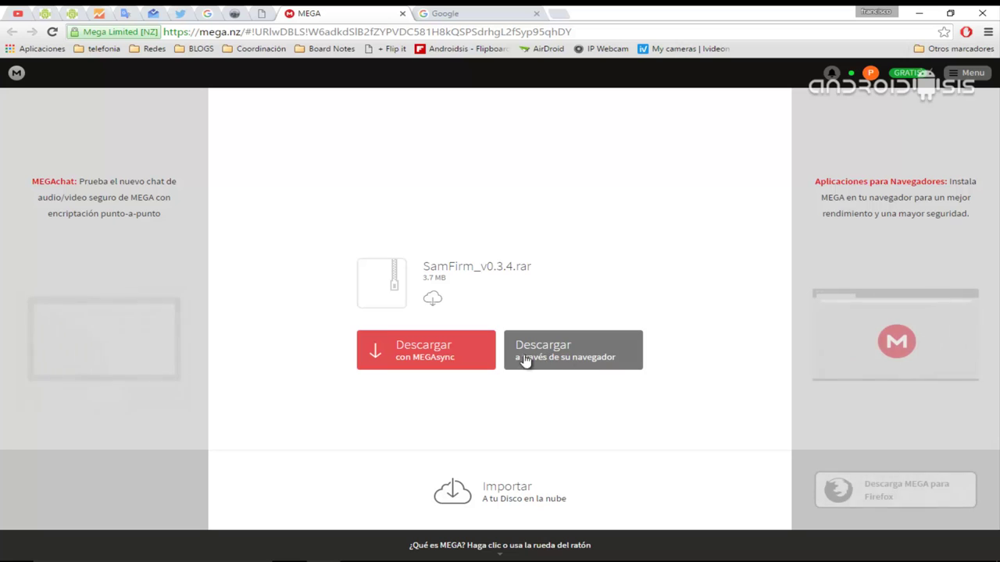
click(920, 14)
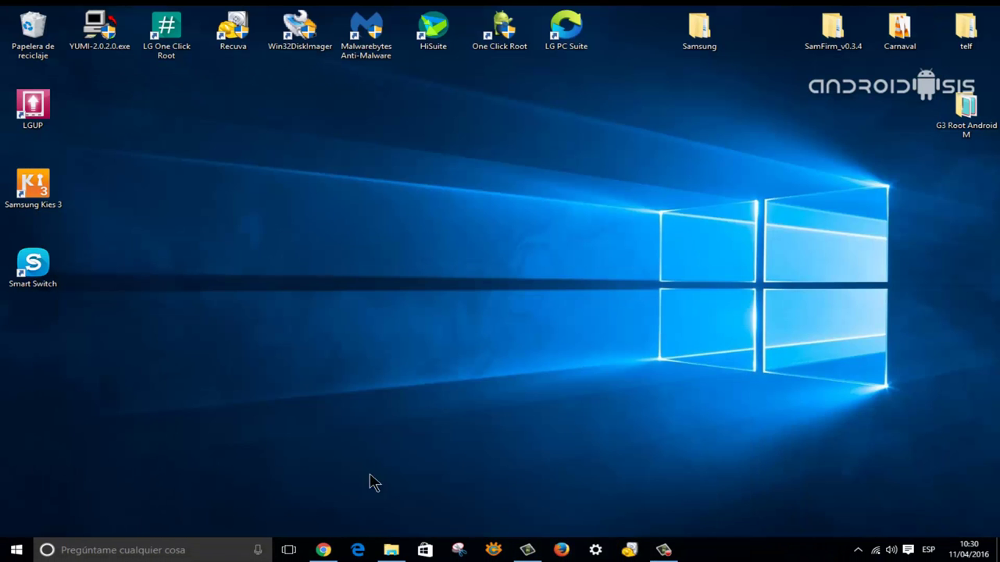
- Extract SamFirm_v0.3.4.rar from the desktop's Samsung folder into its own SamFirm_v0.3.4 subfolder with 7-Zip
double_click(699, 27)
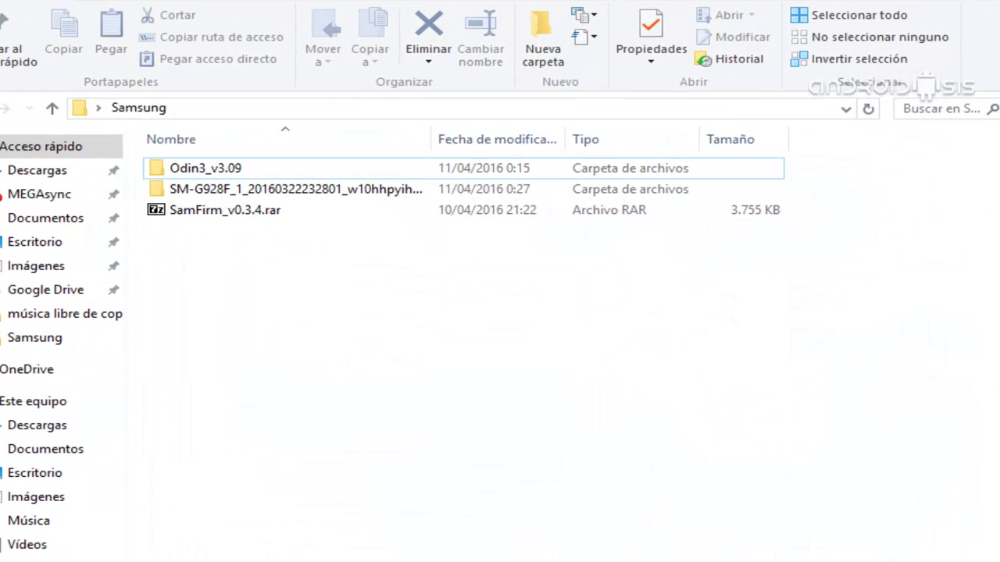
click(216, 209)
right_click(215, 208)
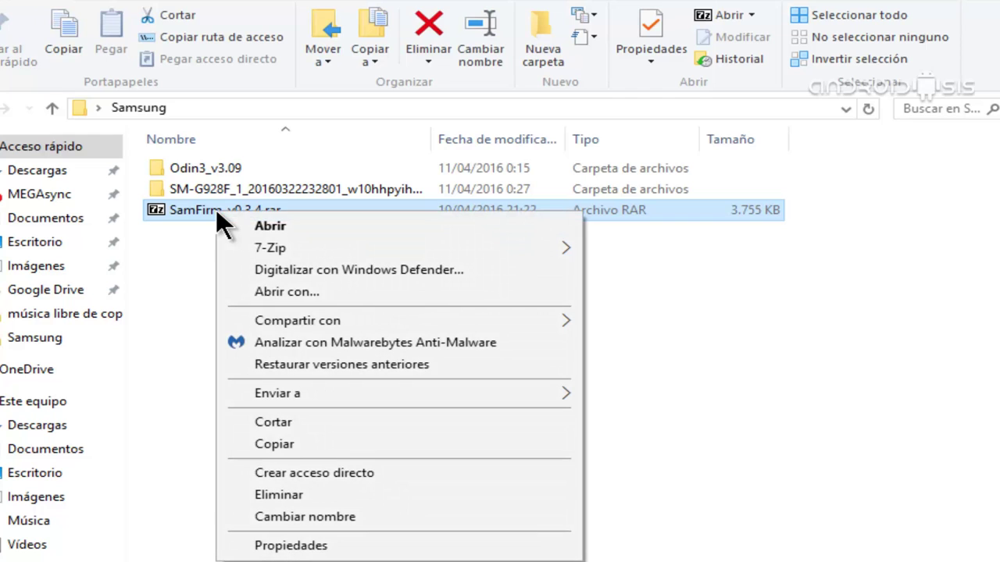
mouse_move(322, 242)
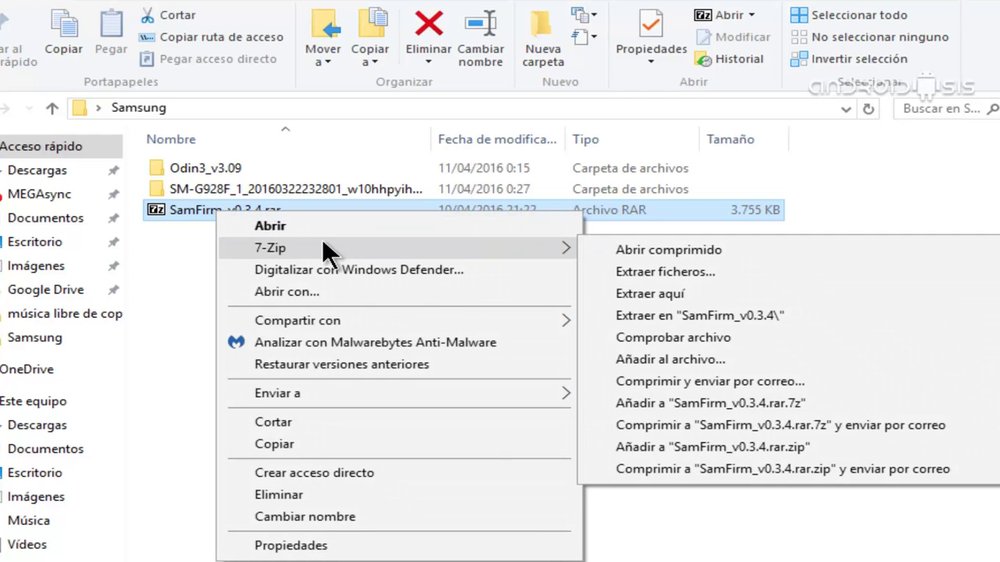
click(705, 314)
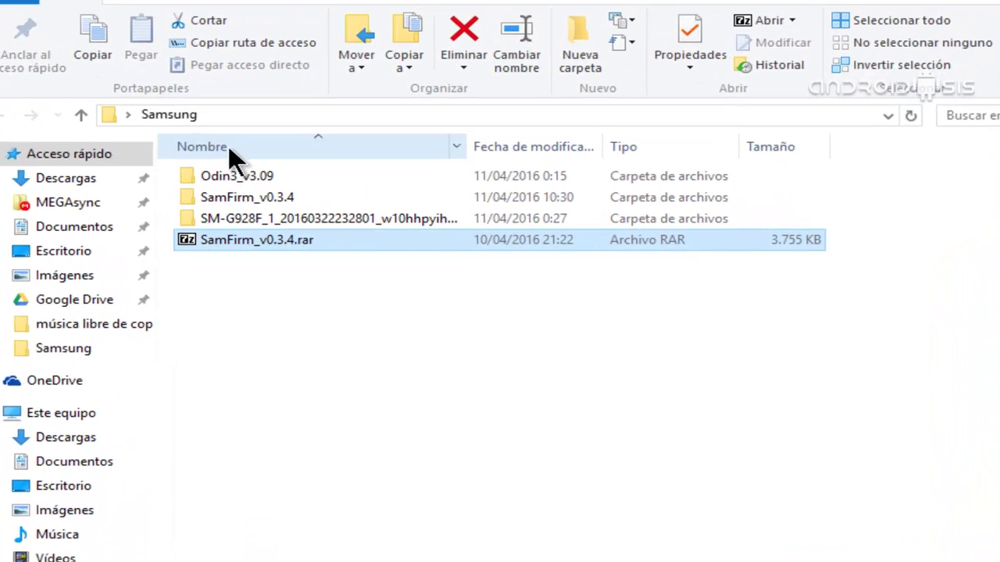
- Check the contents of the extracted SamFirm_v0.3.4 folder down to its inner subfolder and close the window
double_click(209, 195)
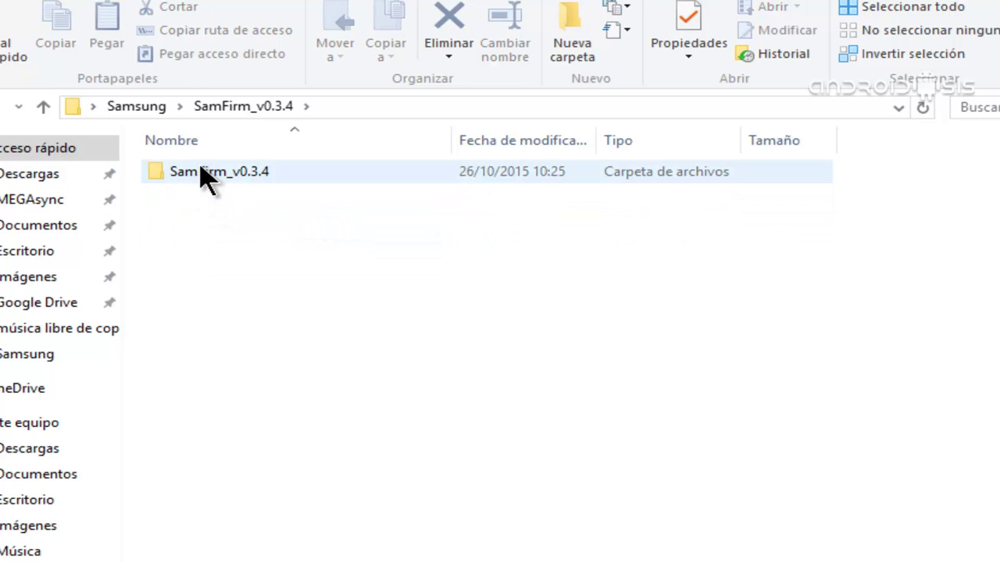
double_click(205, 172)
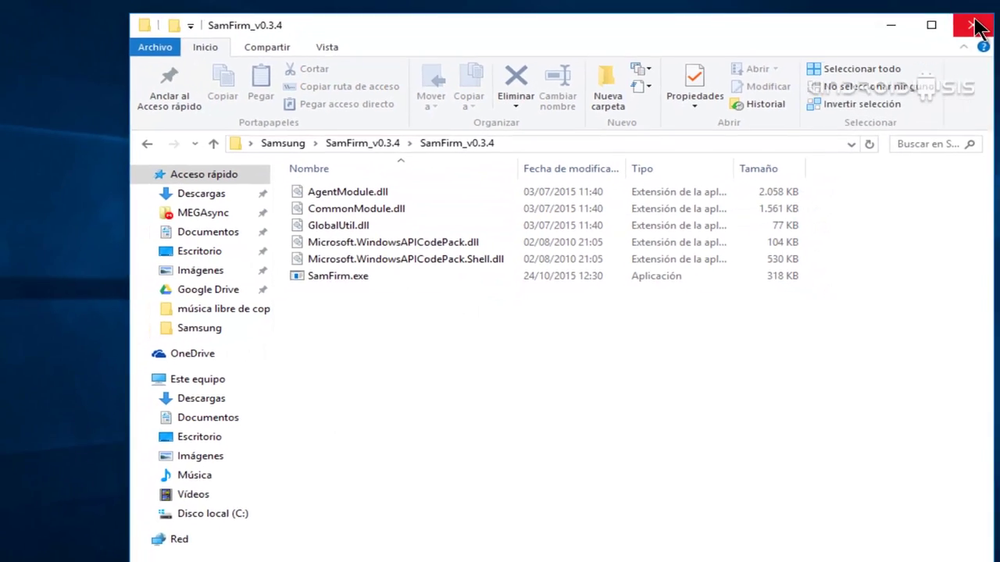
click(974, 27)
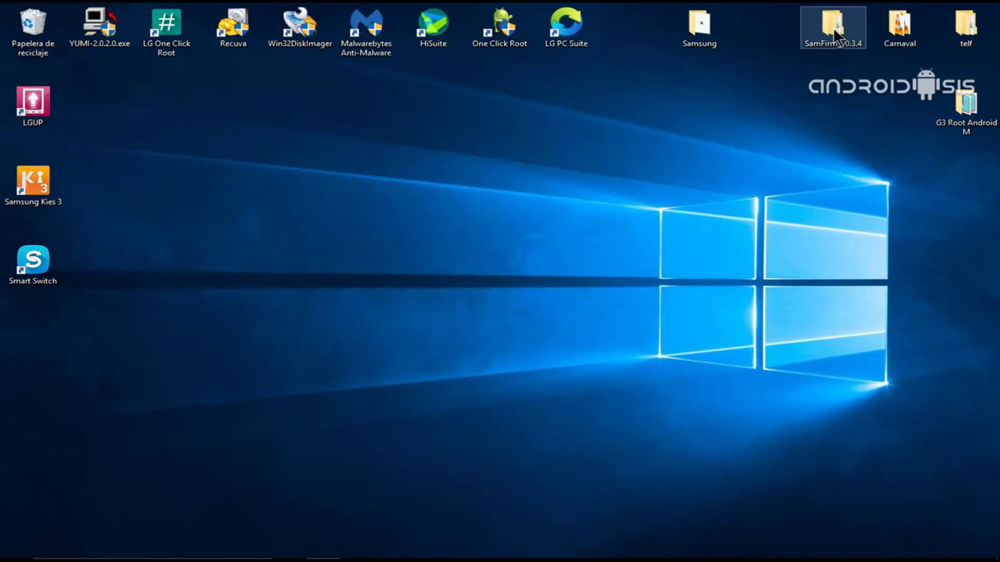
- Launch SamFirm.exe from the inner folder of the desktop's SamFirm_v0.3.4 folder and reposition its window
double_click(834, 36)
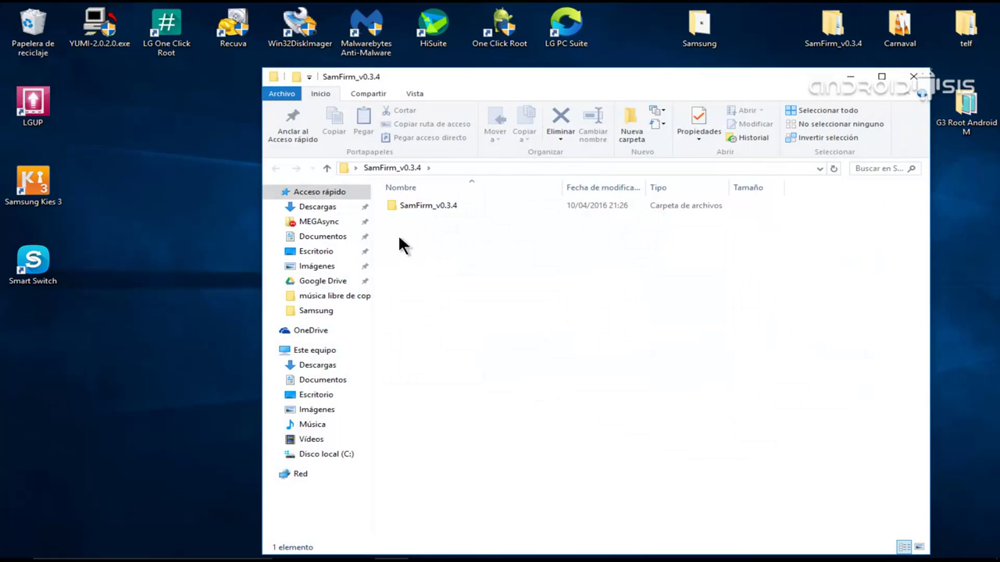
double_click(439, 202)
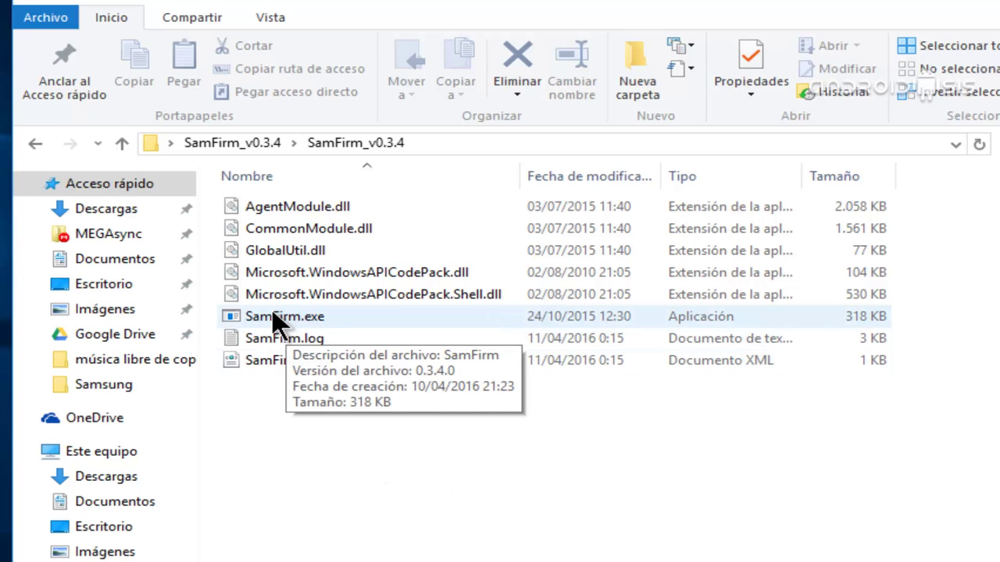
double_click(272, 310)
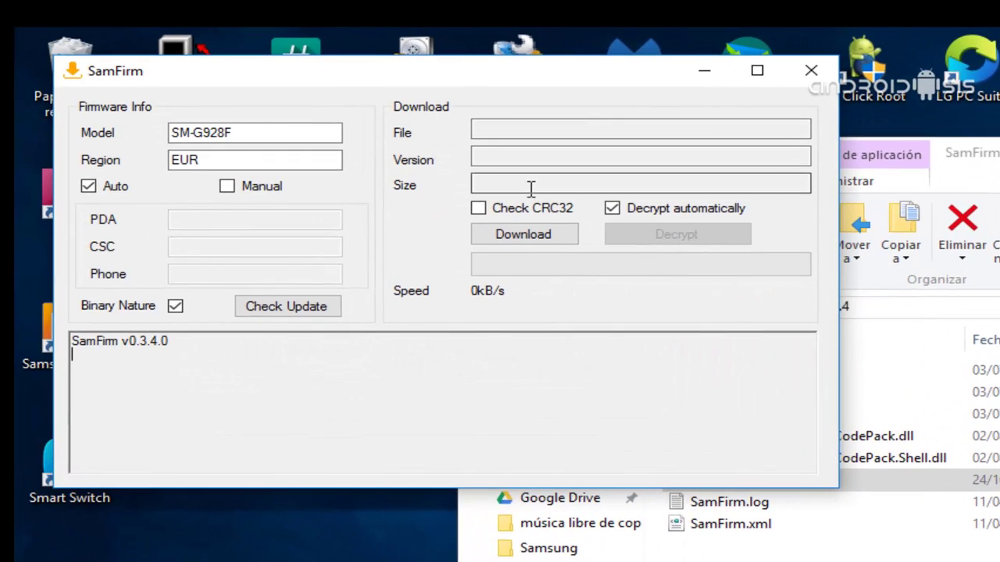
drag(471, 69, 950, 88)
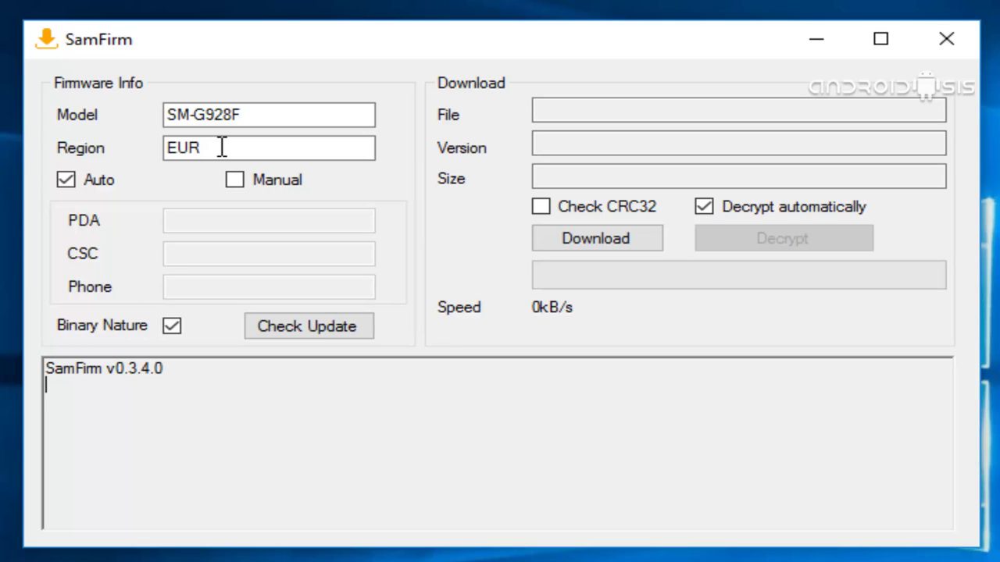
- Try the region code PHE and set the region back to EUR
drag(222, 148, 156, 164)
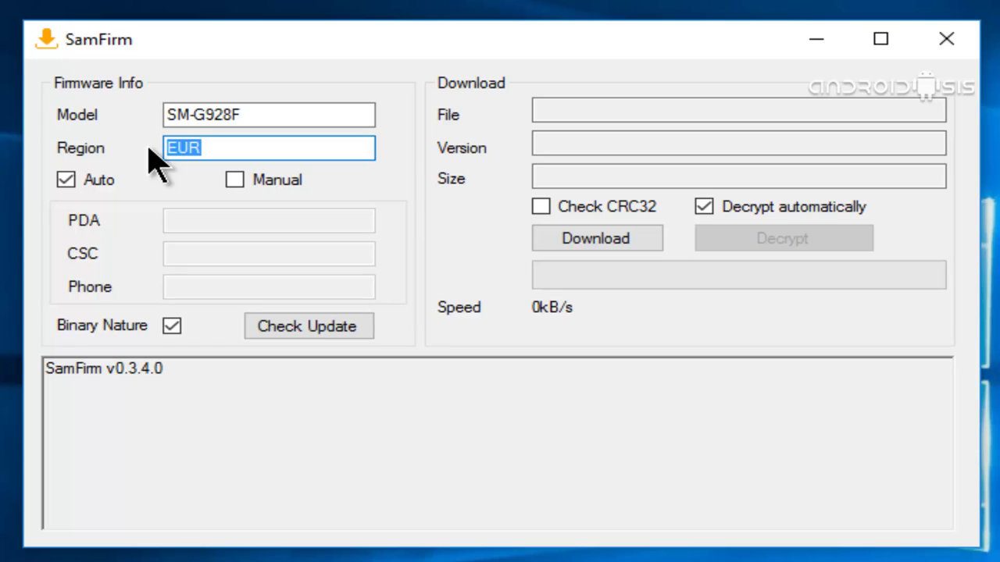
text(PHE)
drag(210, 146, 164, 147)
text(EUR)
- Check for SM-G928F firmware for region EUR with Binary Nature enabled and start downloading it to the Documentos folder
click(171, 327)
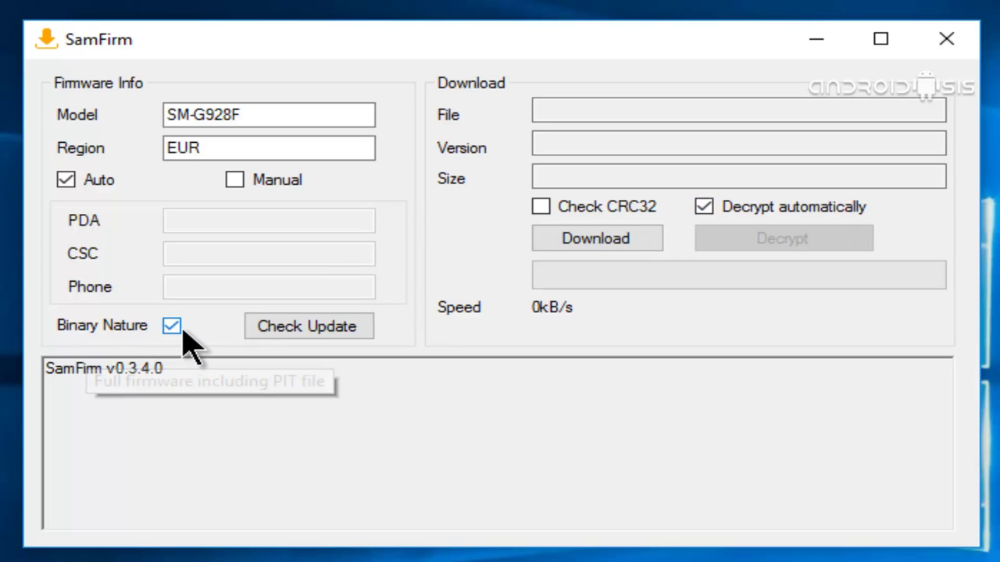
click(343, 341)
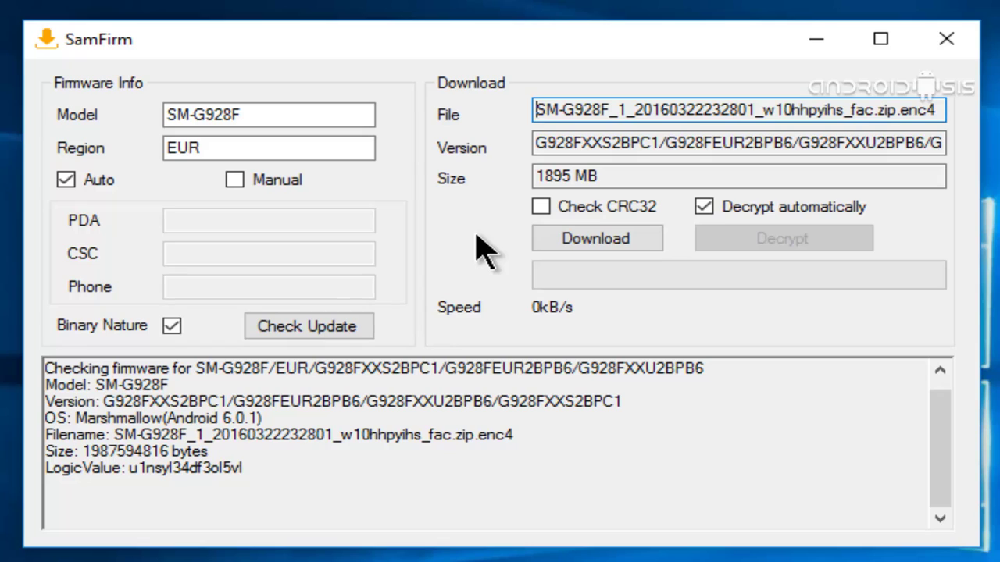
click(605, 240)
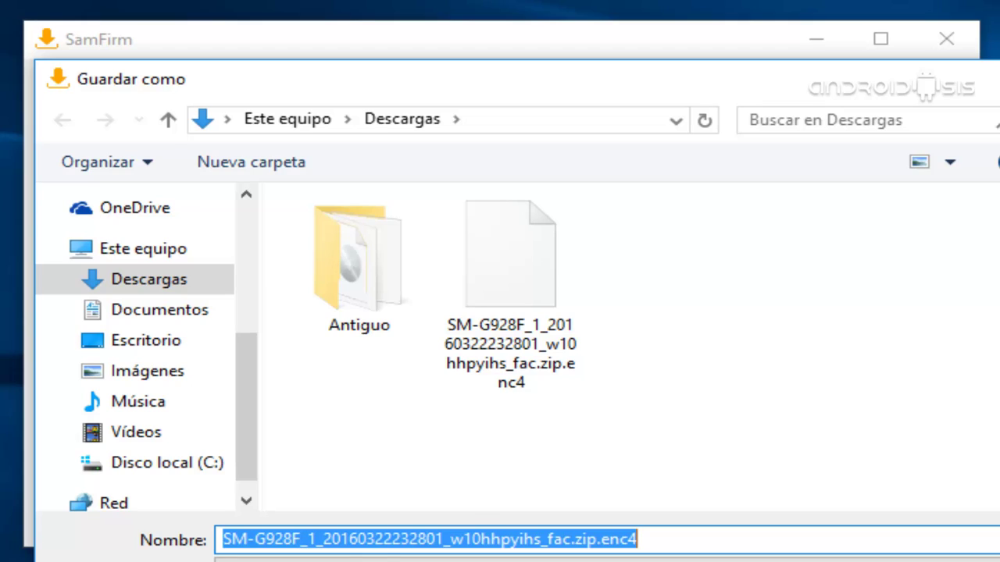
click(173, 317)
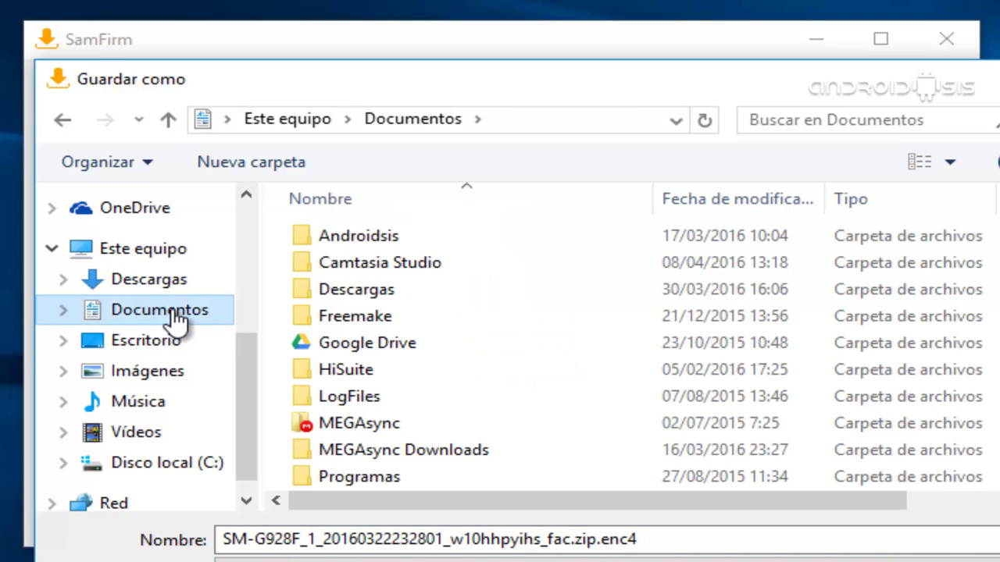
scroll(654, 328, down, 1)
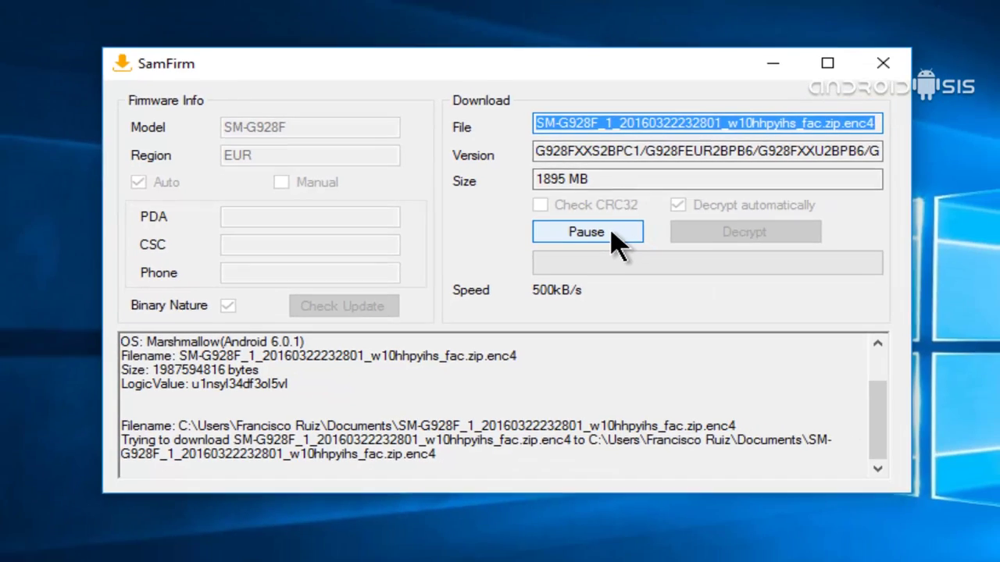
- Pause the firmware download and close SamFirm
click(611, 231)
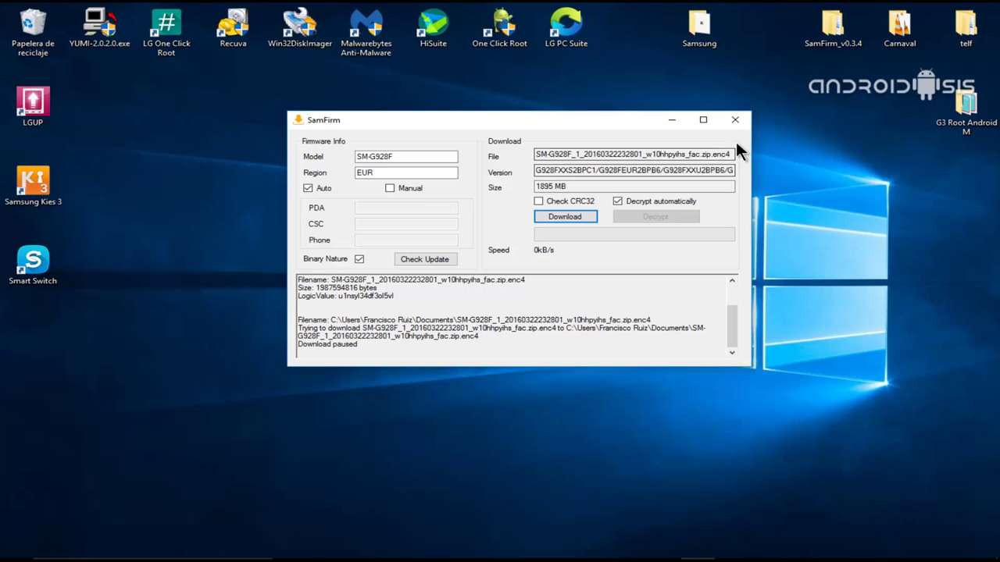
click(736, 120)
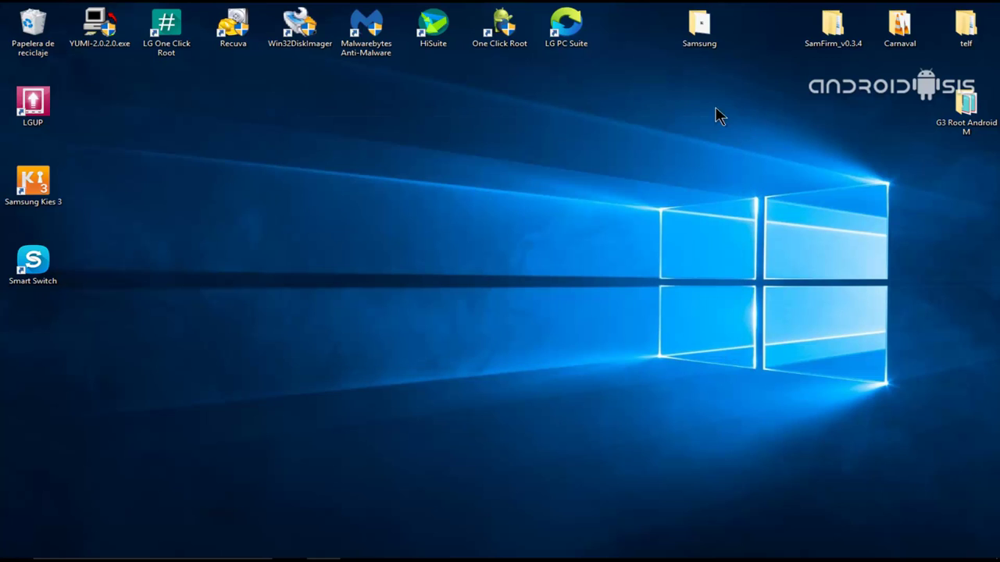
- Examine the 7-Zip extraction options for the decrypted SM-G928F firmware zip in Descargas and close the folder window
double_click(690, 34)
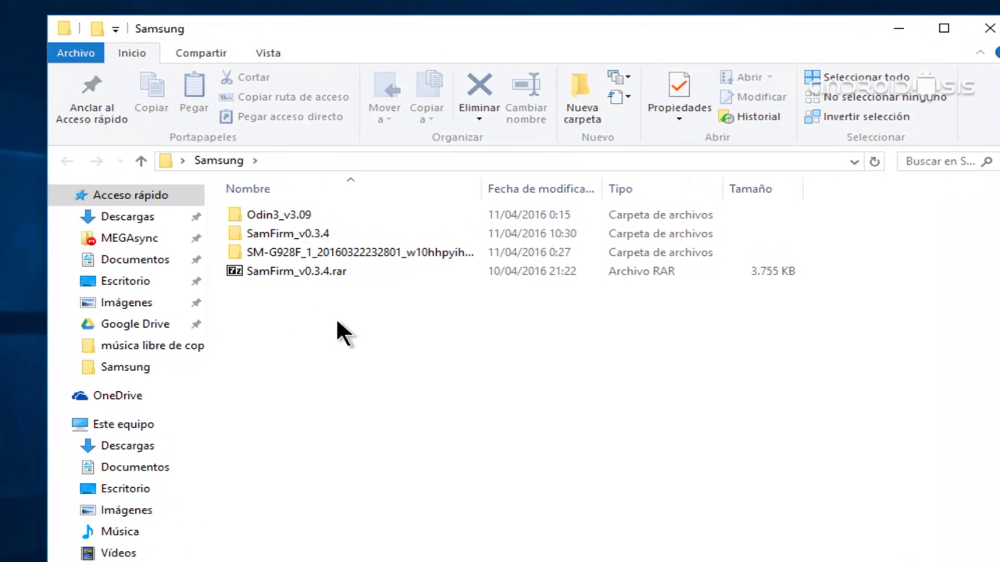
click(114, 217)
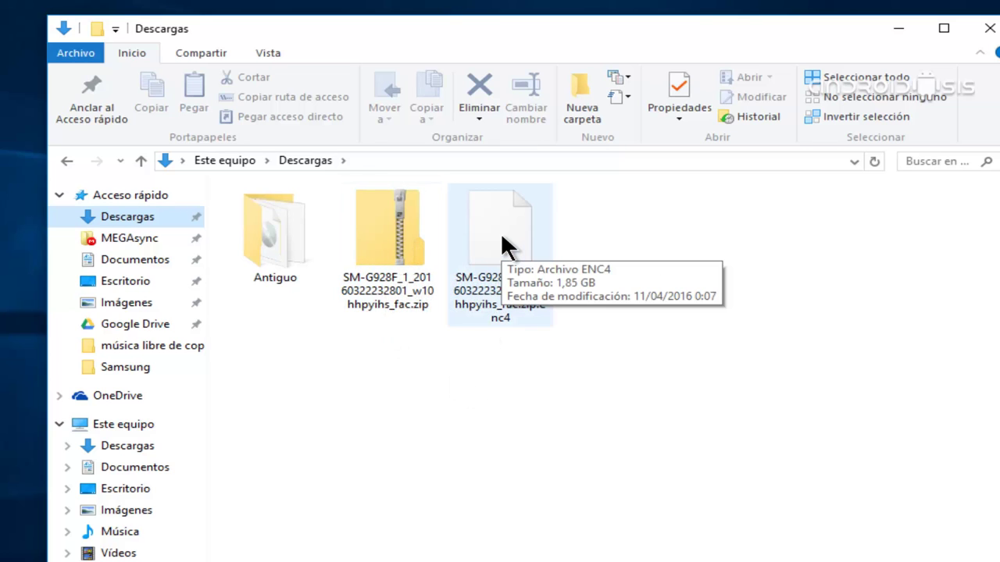
right_click(371, 237)
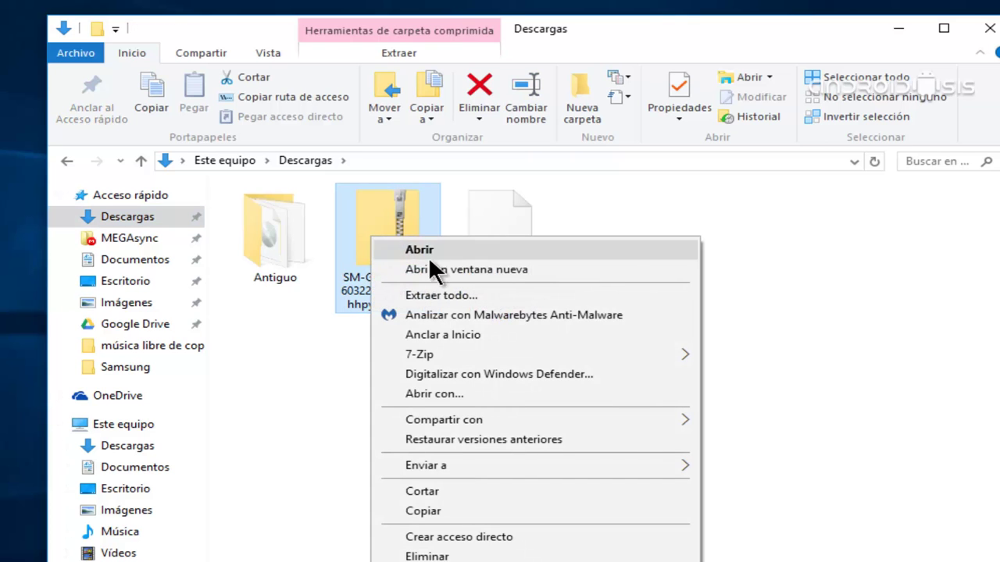
mouse_move(509, 350)
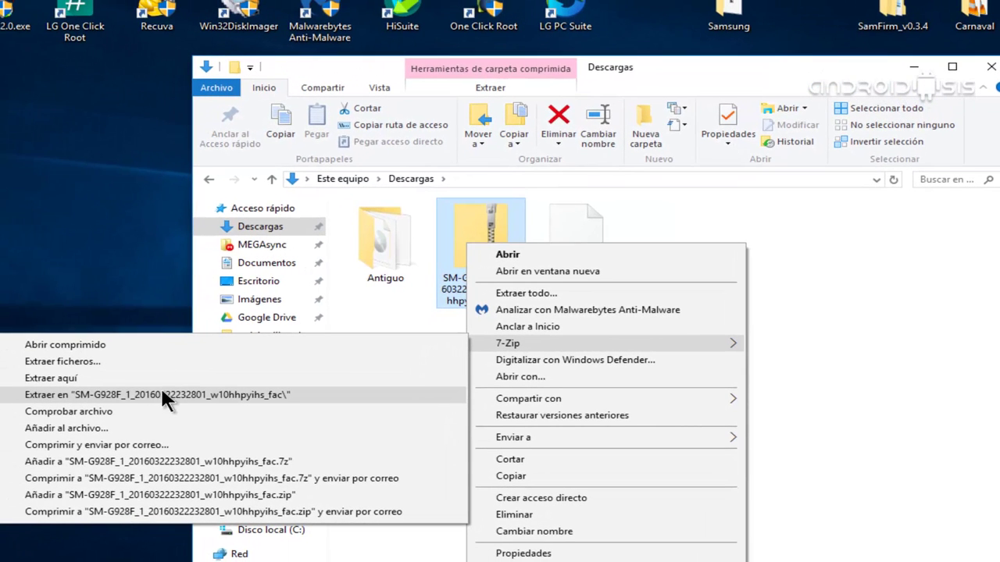
click(954, 364)
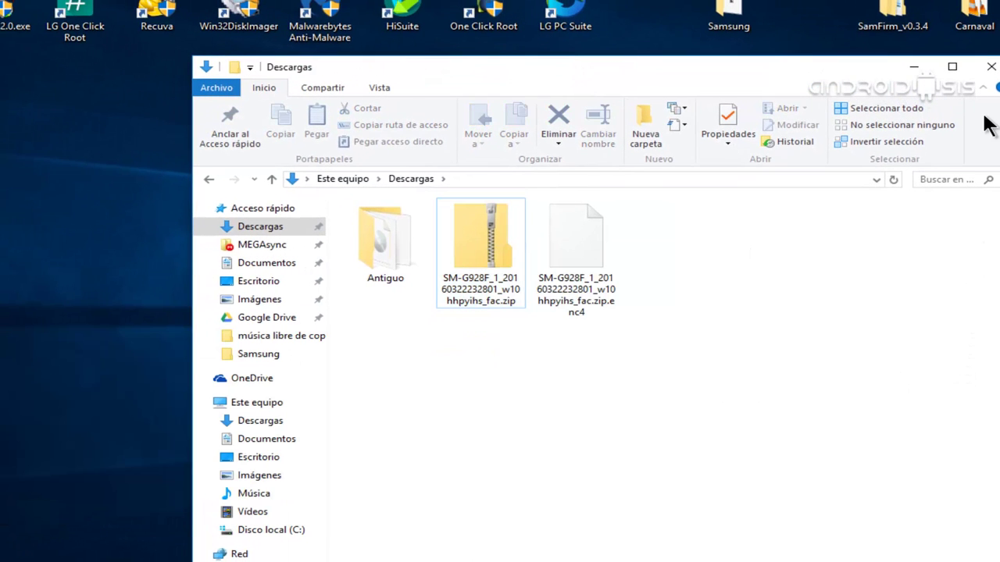
click(991, 66)
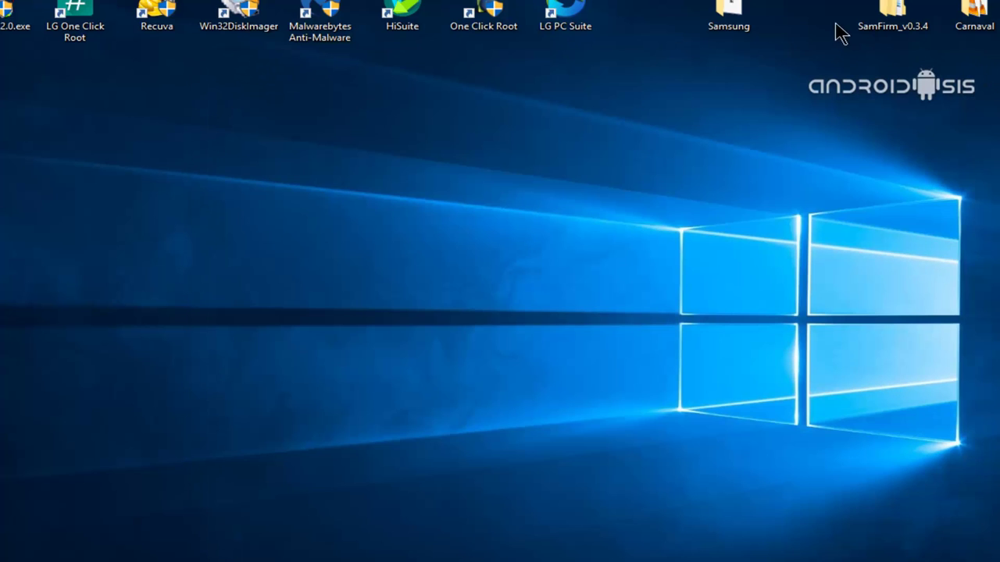
- Delete ZENLTE_EUR_OPEN_HIDDEN60M.pit from the SM-G928F firmware folder inside the desktop's Samsung folder
double_click(741, 12)
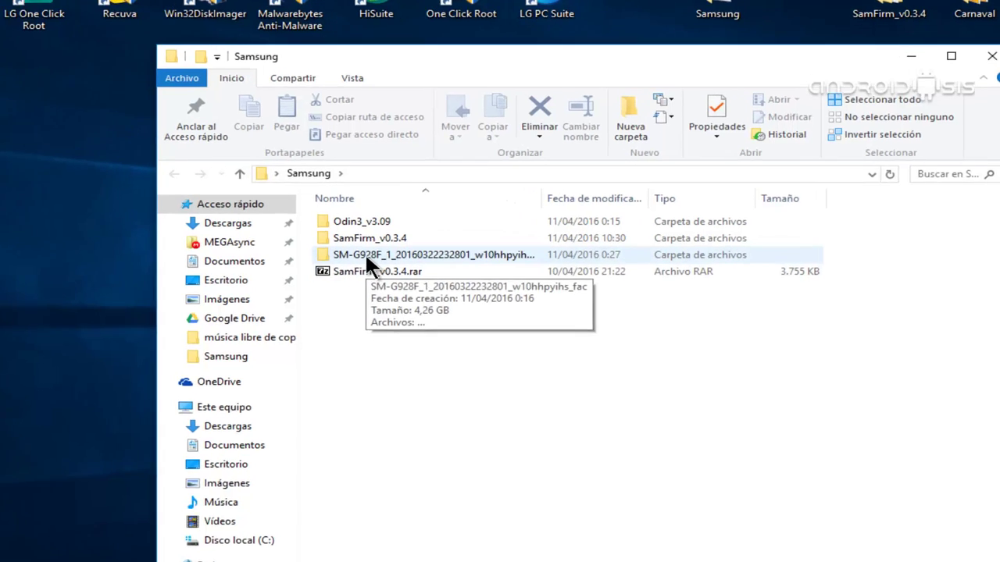
double_click(365, 256)
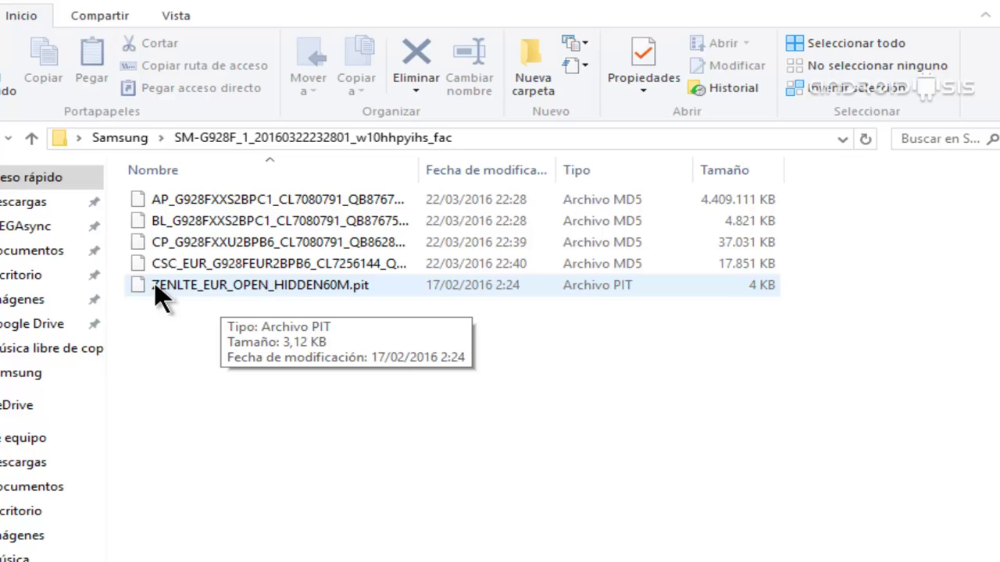
right_click(238, 280)
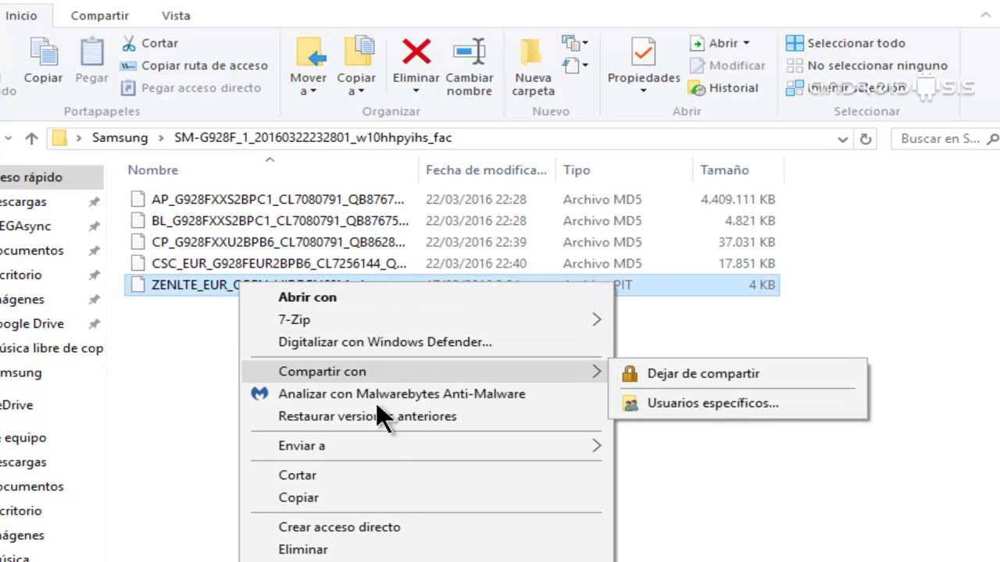
click(396, 549)
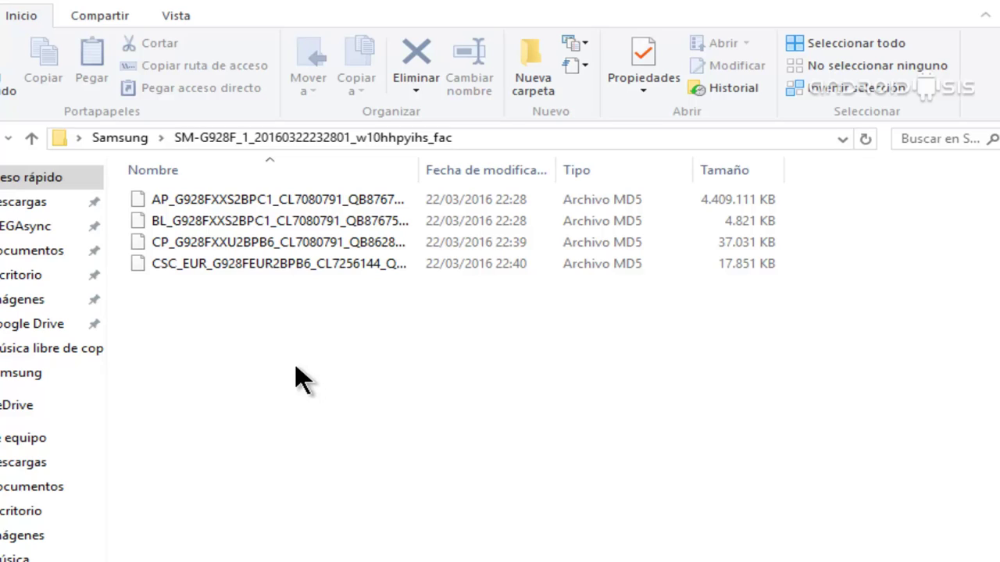
- Open the CSC_EUR_G928FEUR2BPB6 firmware file as an archive in 7-Zip and widen the name column to show full file names
right_click(255, 256)
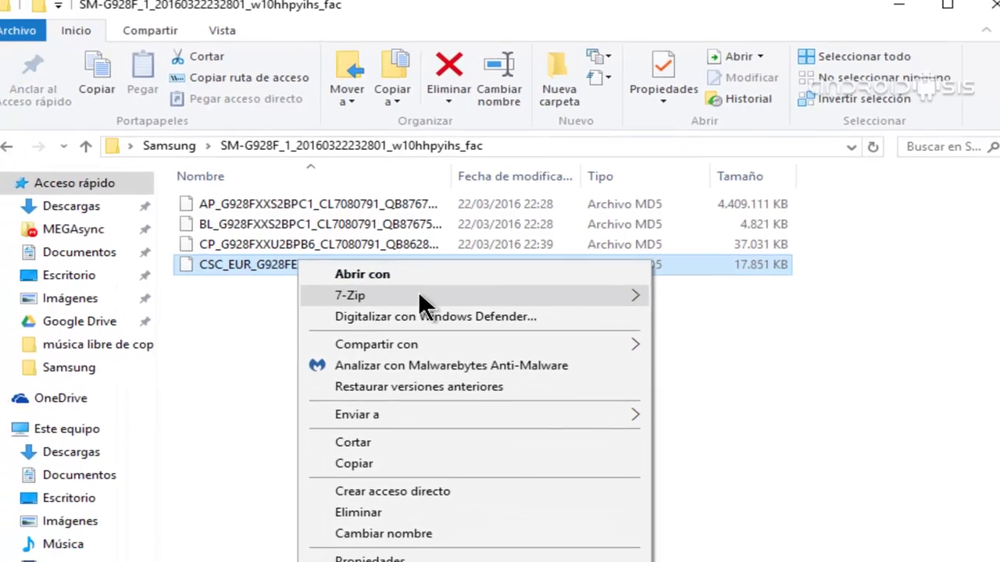
mouse_move(420, 295)
mouse_move(86, 316)
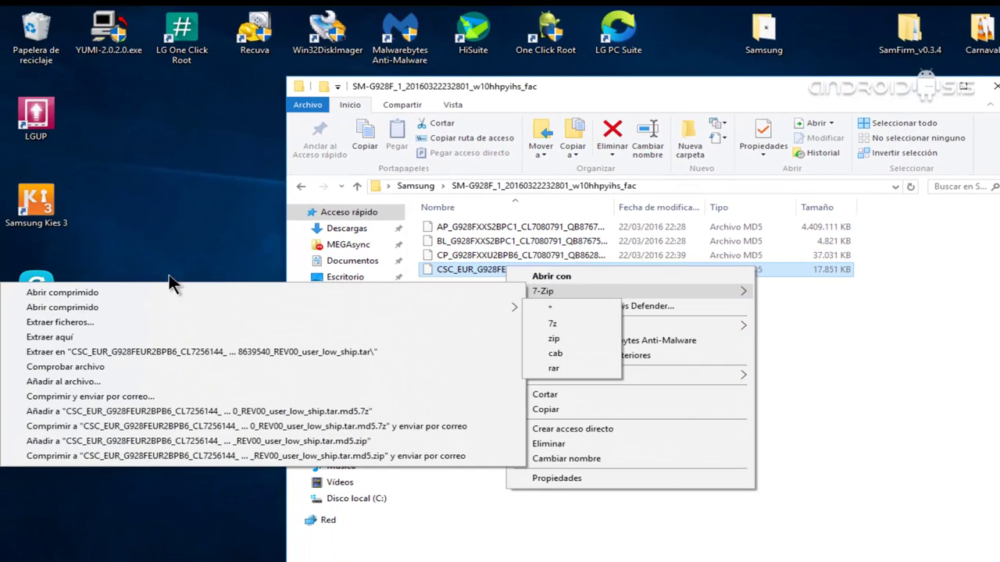
click(162, 292)
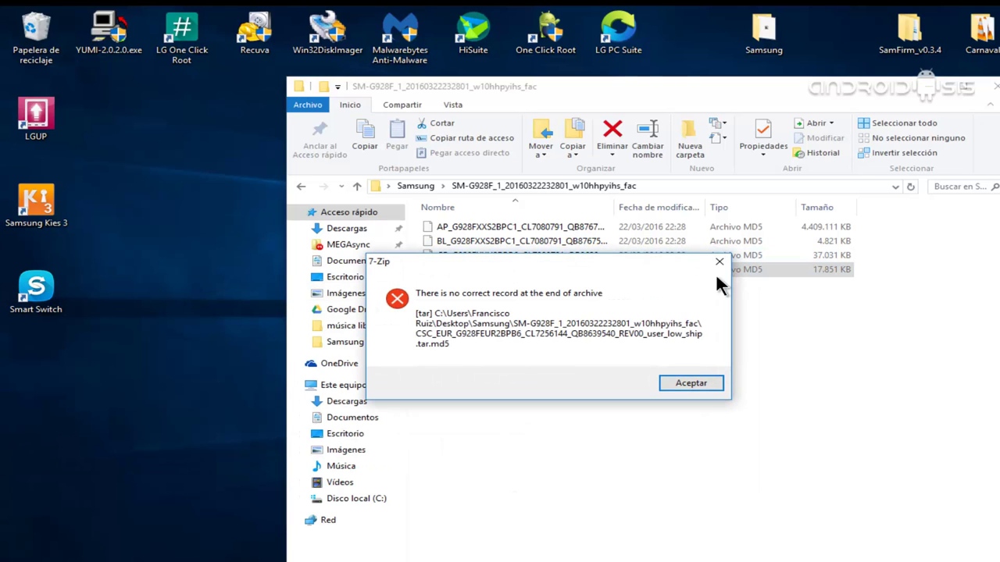
click(719, 262)
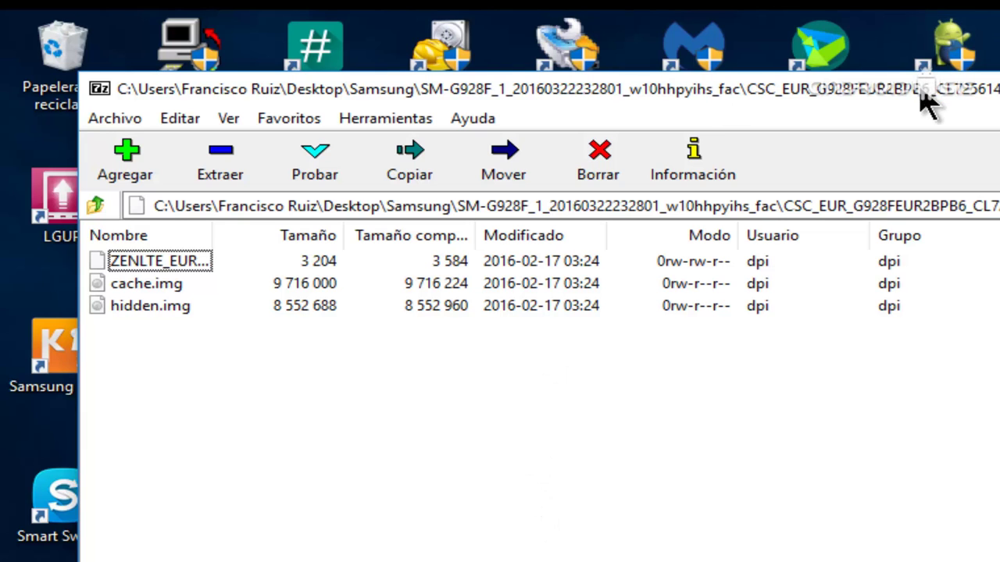
drag(918, 87, 999, 110)
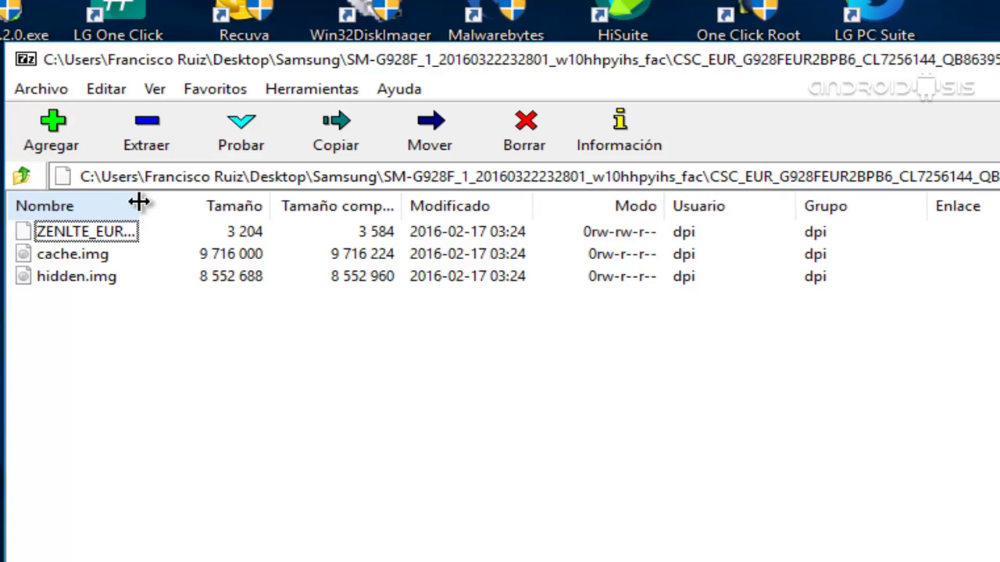
drag(137, 205, 473, 207)
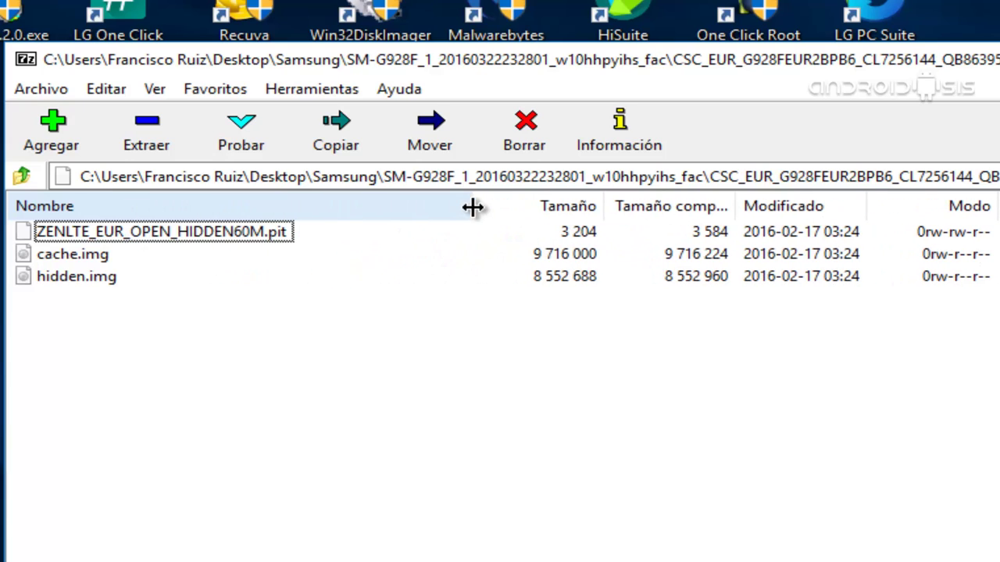
- Extract ZENLTE_EUR_OPEN_HIDDEN60M.pit from the CSC archive into the SM-G928F firmware folder and close the archive
click(223, 235)
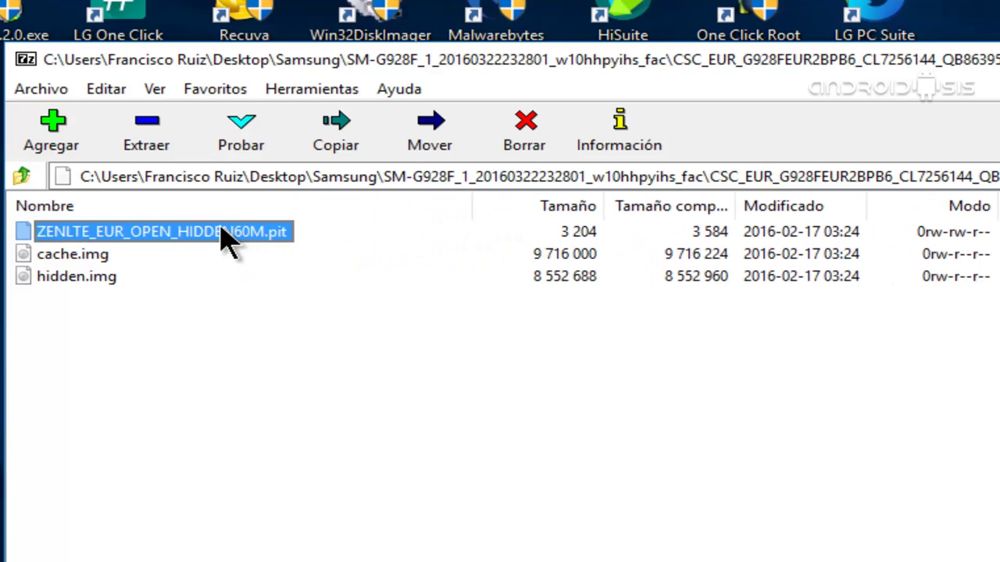
click(150, 143)
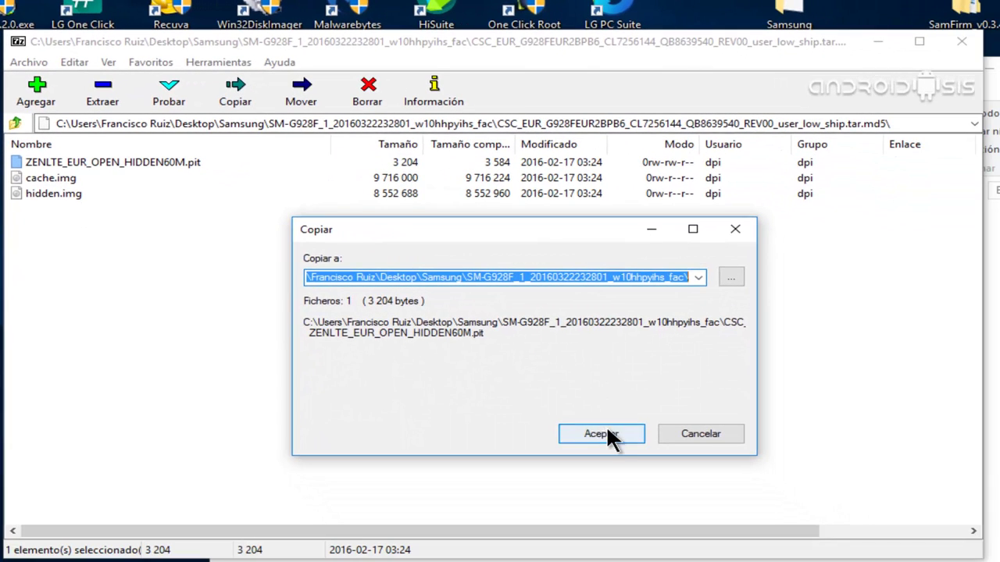
click(601, 435)
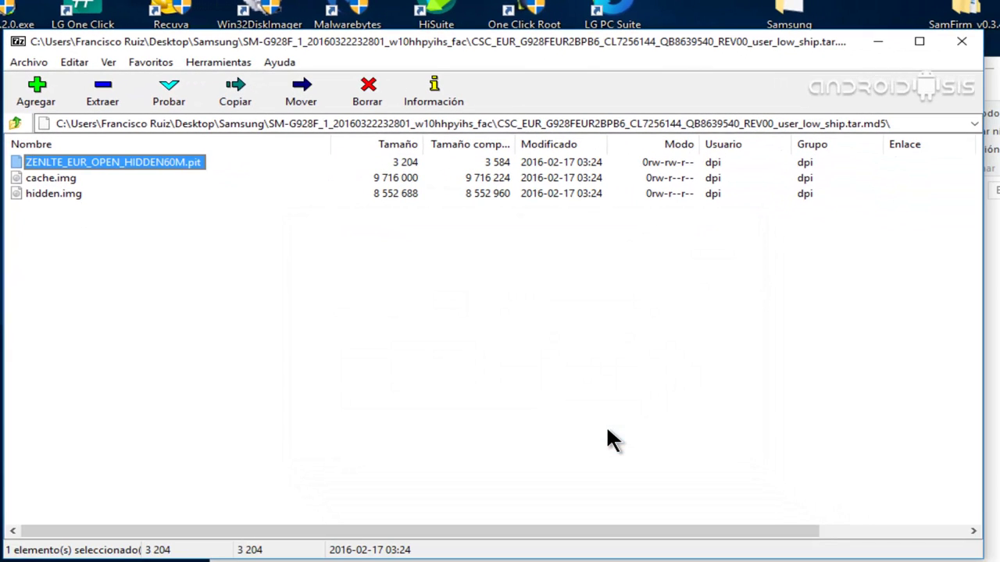
click(962, 43)
click(426, 310)
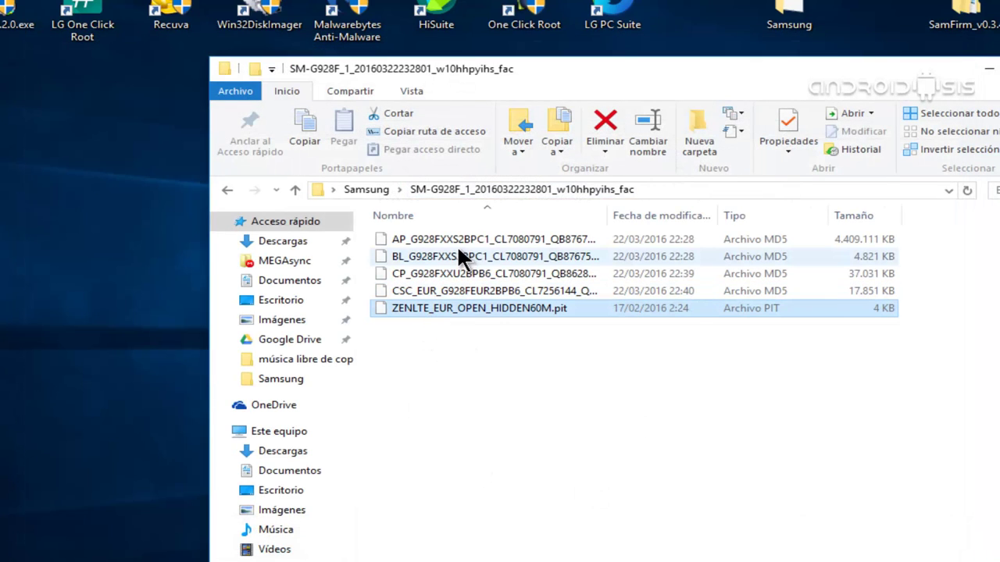
click(475, 370)
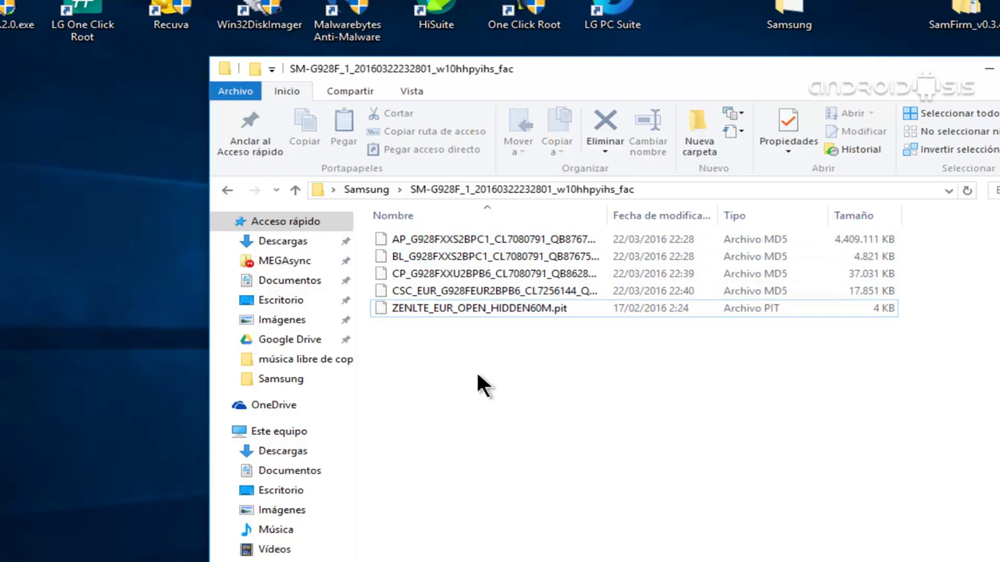
- Reopen the CSC_EUR firmware file in 7-Zip to review its contents, selecting the ZENLTE_EUR_OPEN_HIDDEN60M.pit entry
right_click(478, 288)
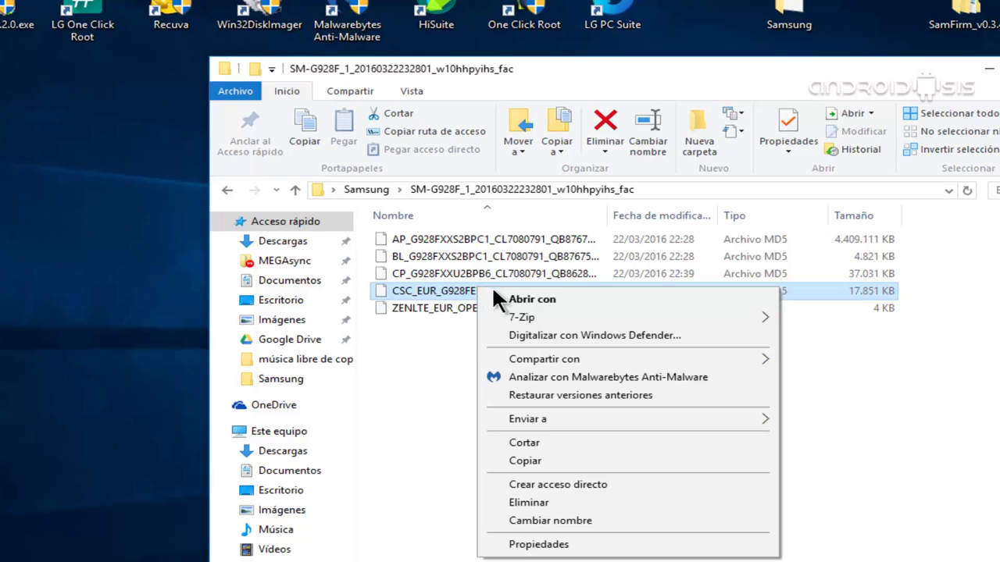
mouse_move(532, 314)
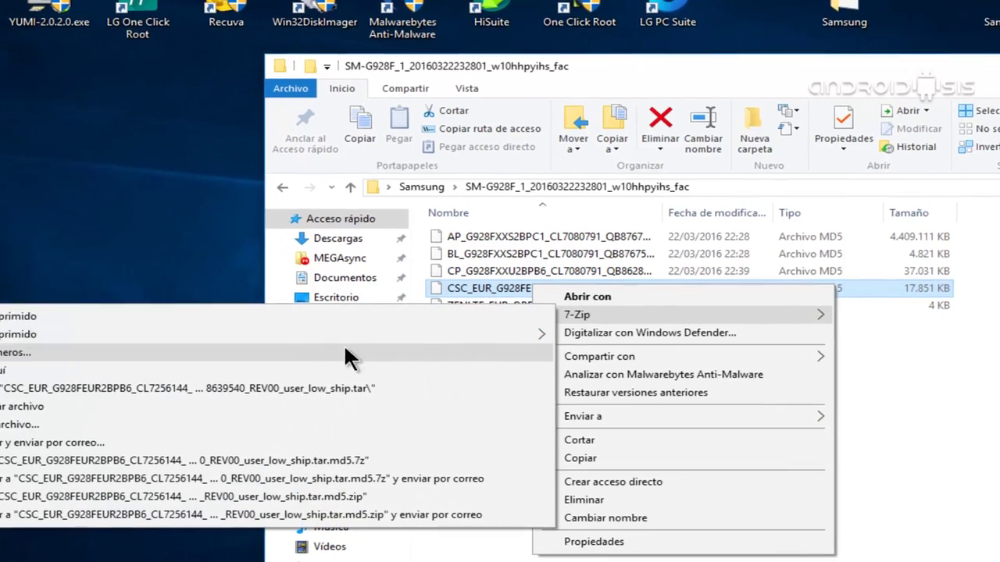
click(253, 318)
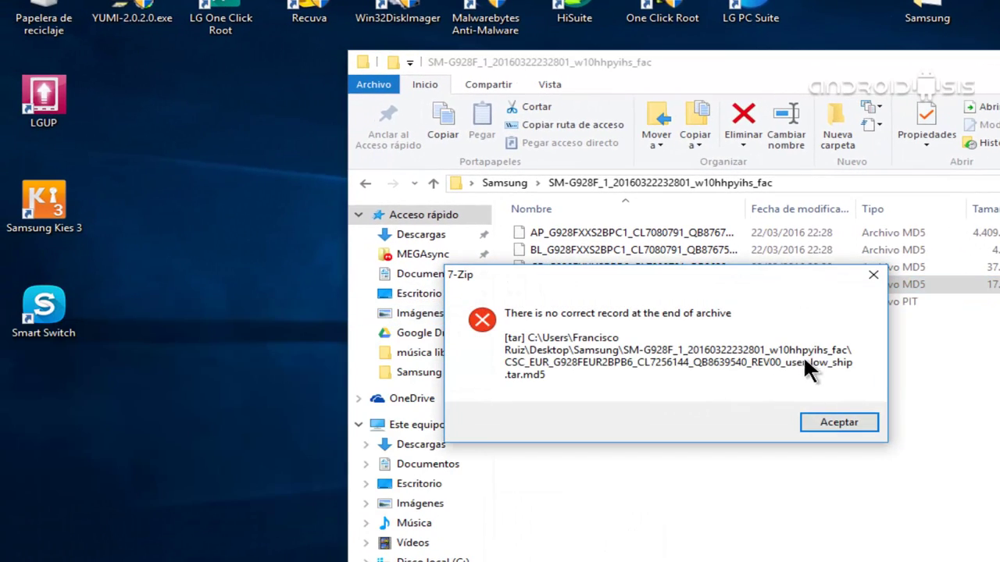
click(866, 418)
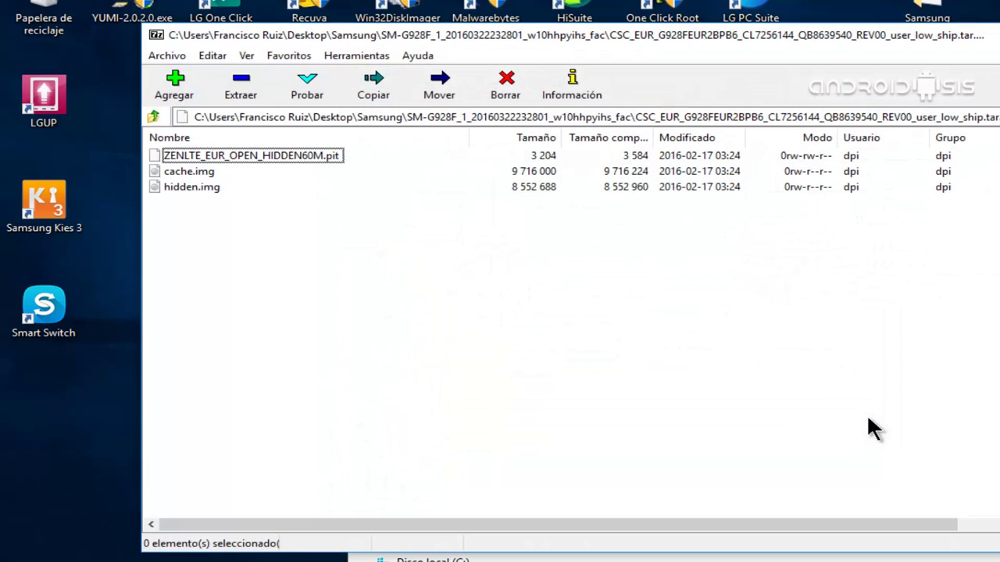
click(263, 155)
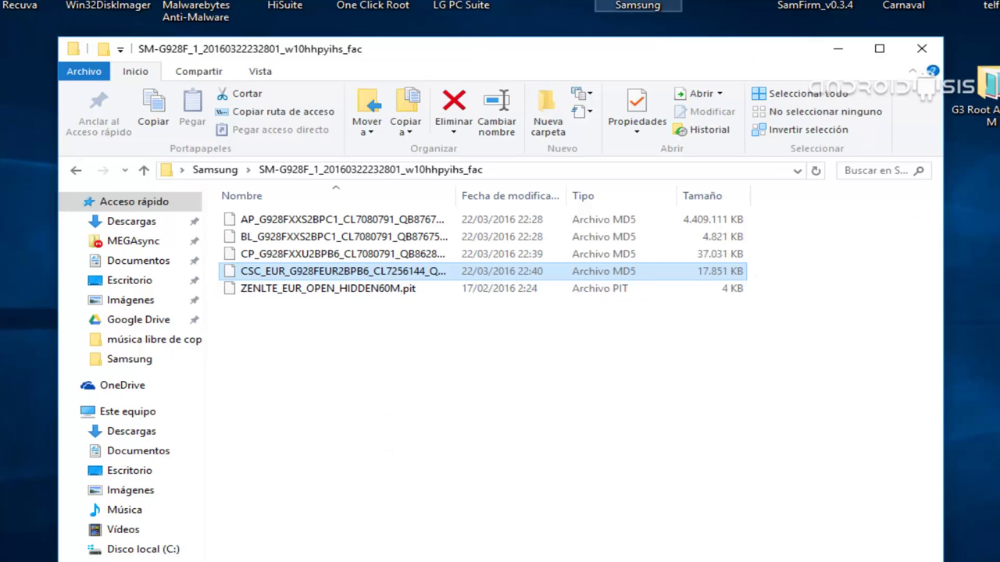
- Launch SamFirm.exe from the SamFirm_v0.3.4 folder inside the desktop's Samsung folder
double_click(638, 4)
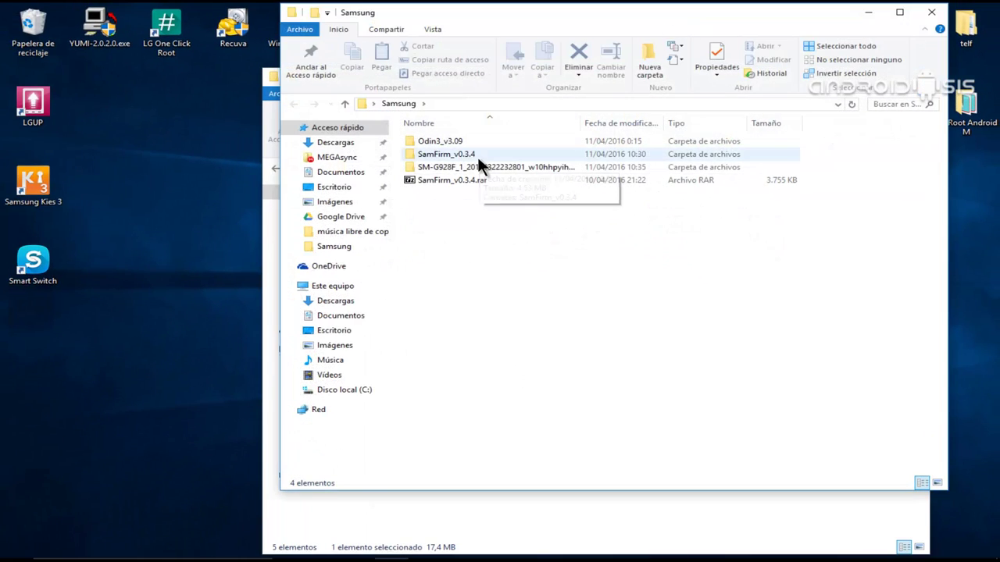
double_click(457, 153)
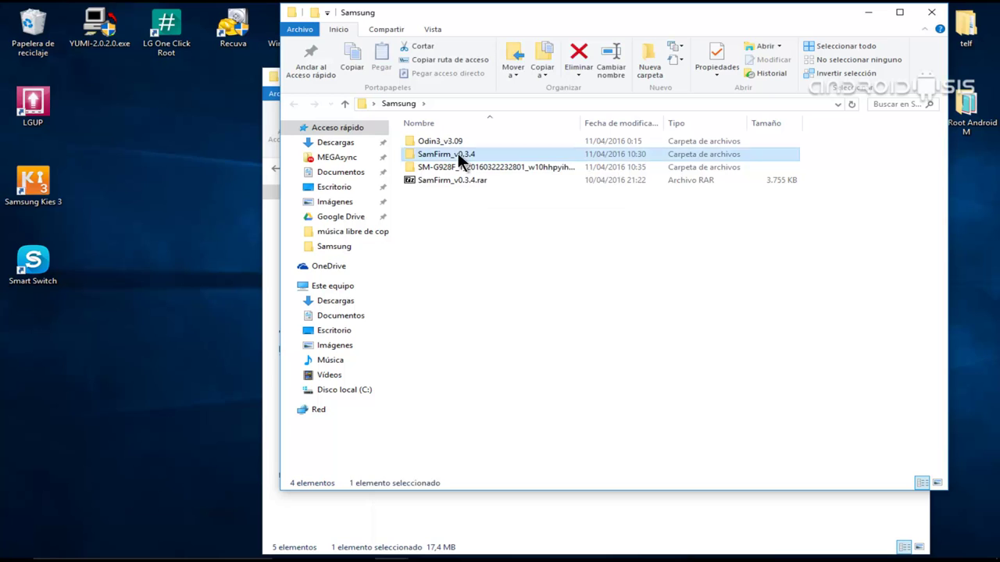
double_click(457, 142)
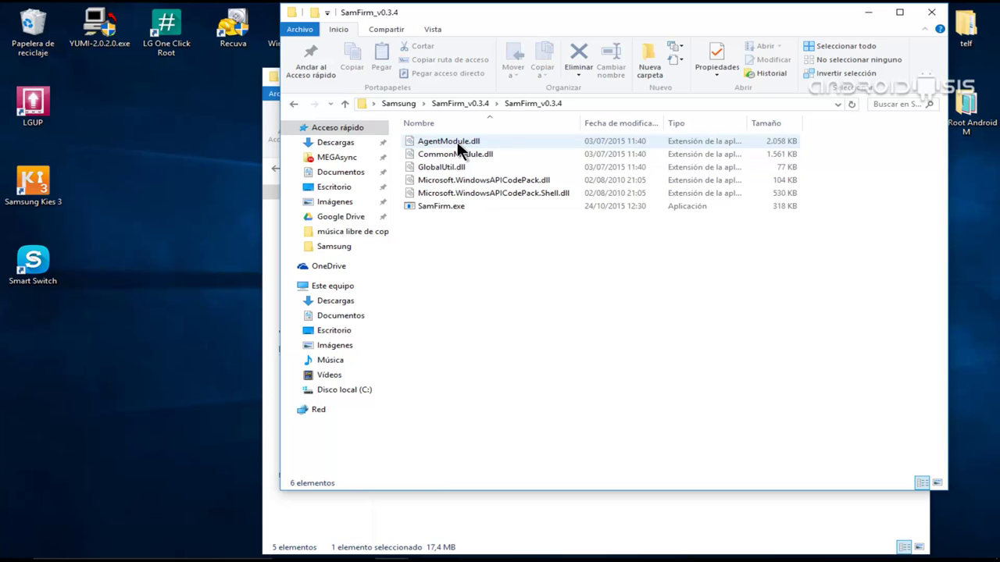
double_click(444, 204)
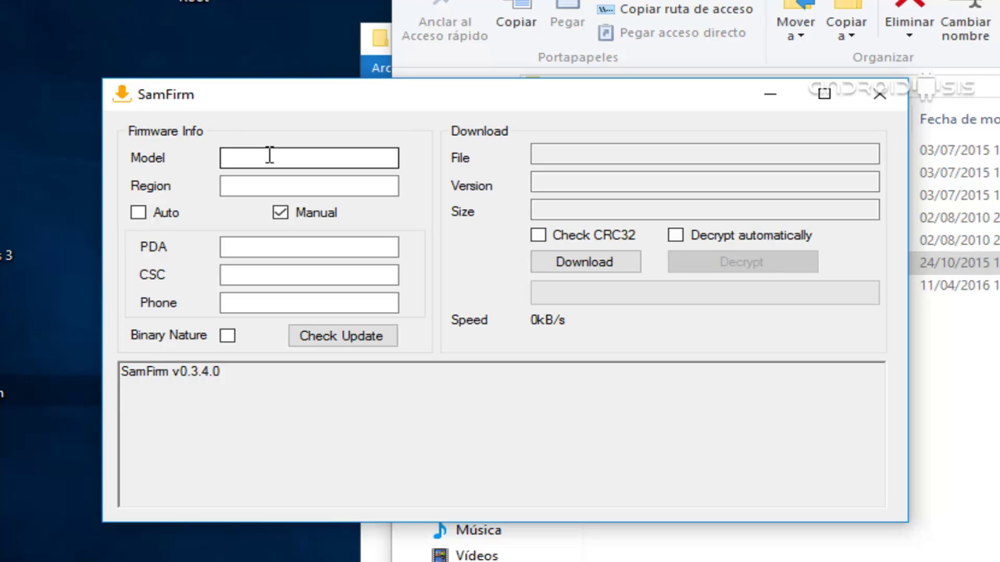
- Switch SamFirm's firmware lookup from Manual to Auto and activate the empty Region field
click(269, 157)
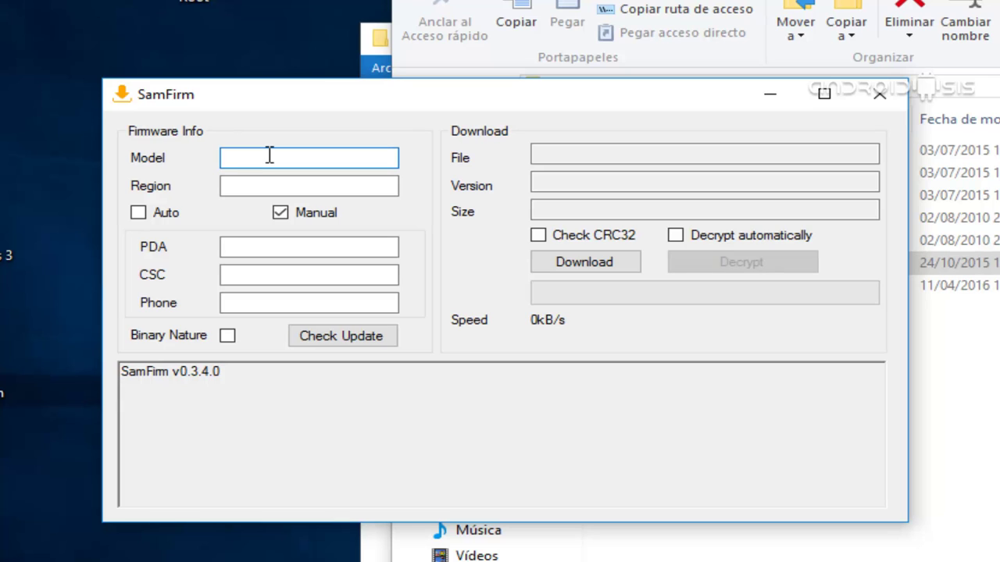
click(139, 213)
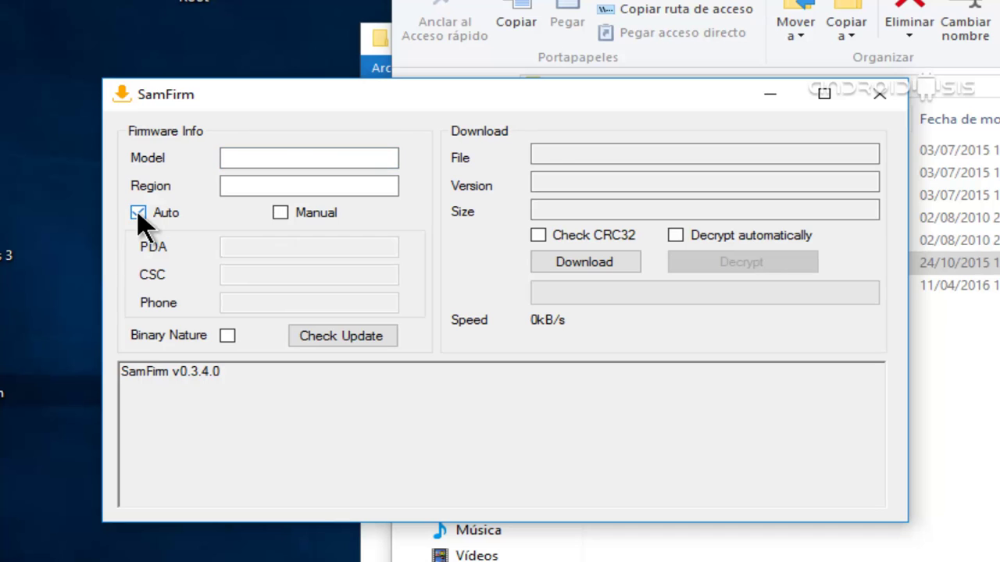
click(254, 187)
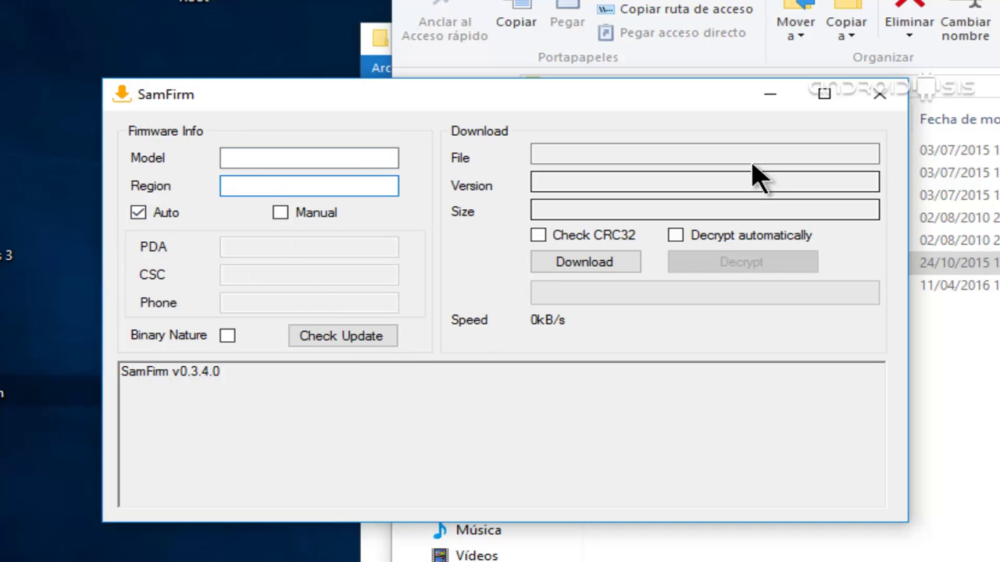